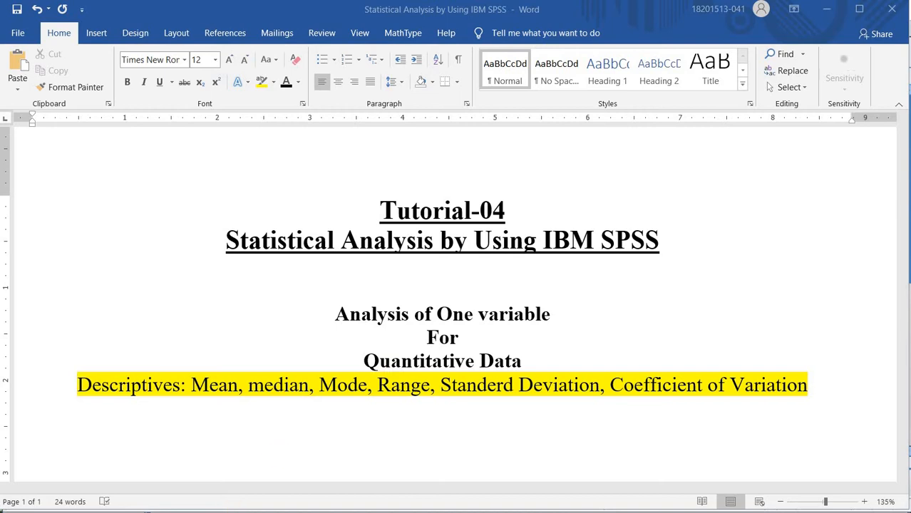
Switch to the SPSS Data Editor, start a Descriptives analysis and add Accidents [accid] as its variable
key("alt+Tab")
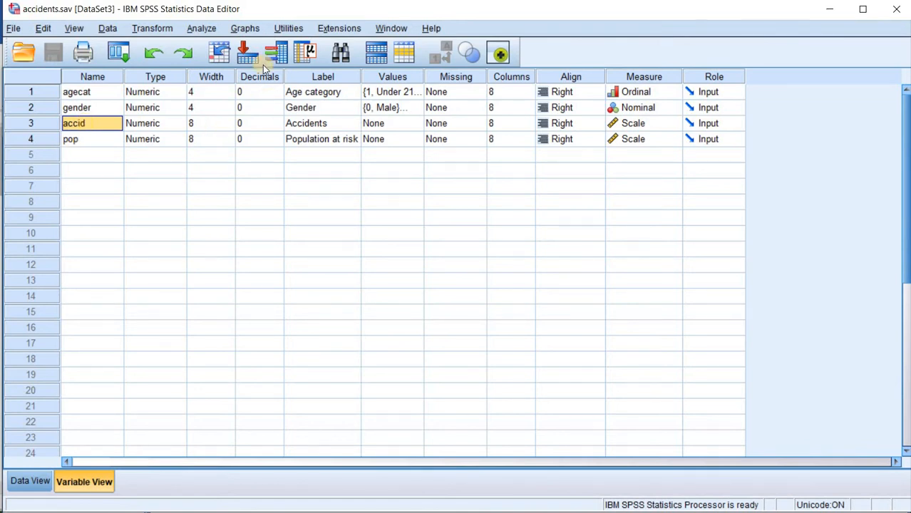
left_click(201, 28)
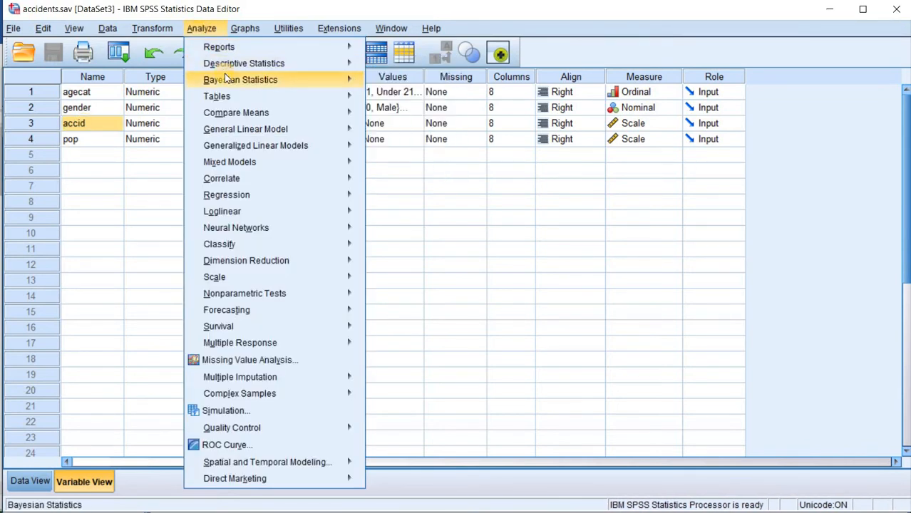
mouse_move(232, 67)
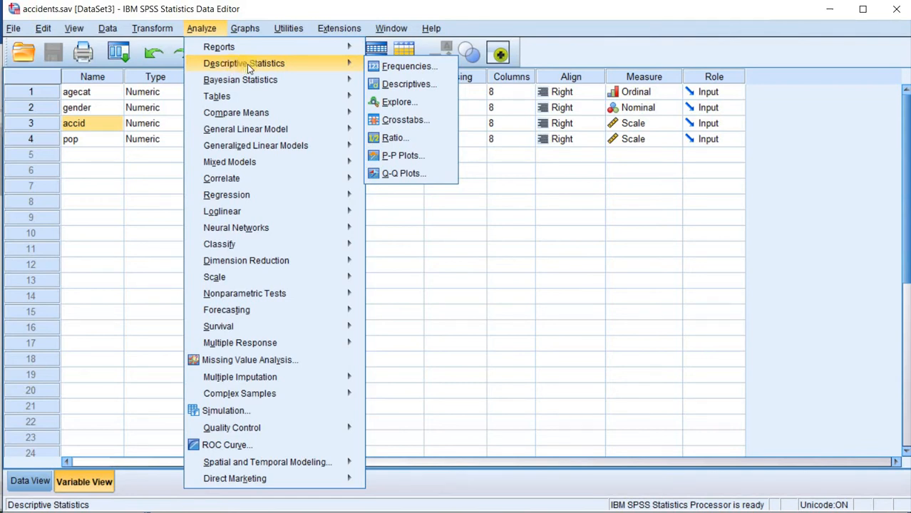
left_click(385, 84)
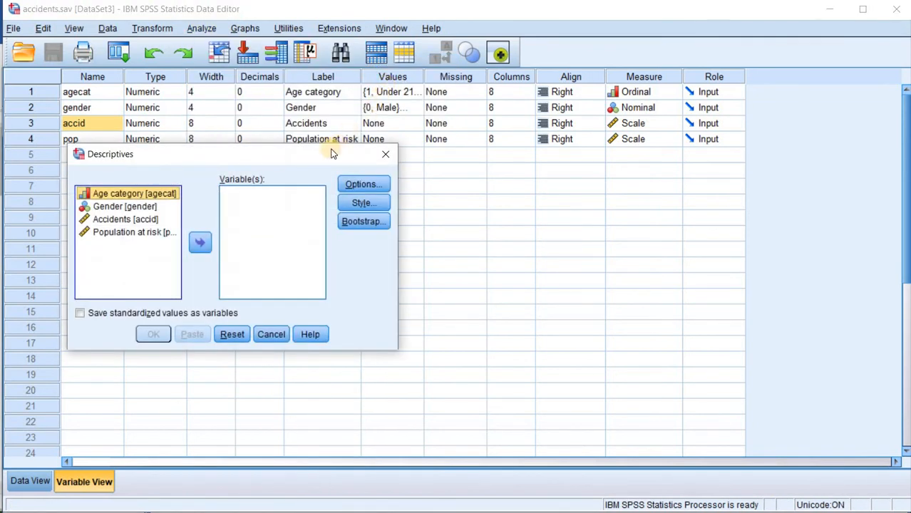
left_click(115, 220)
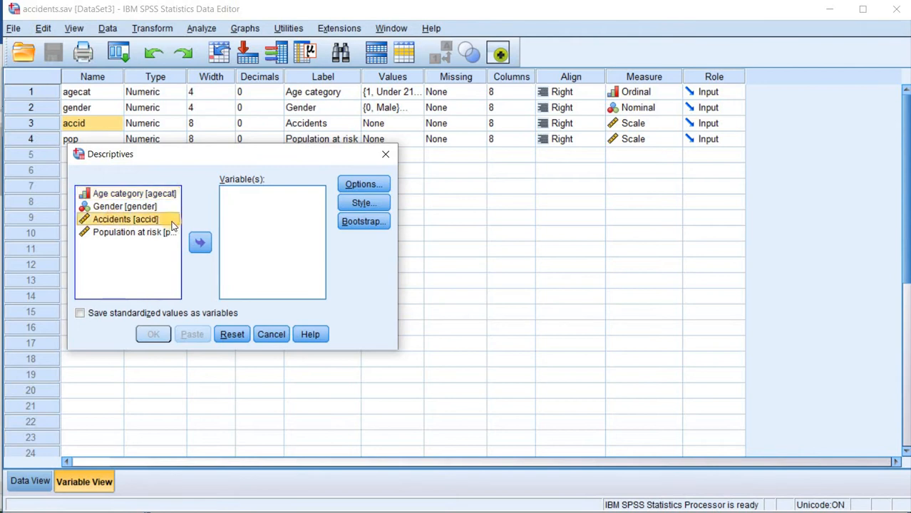
left_click(200, 244)
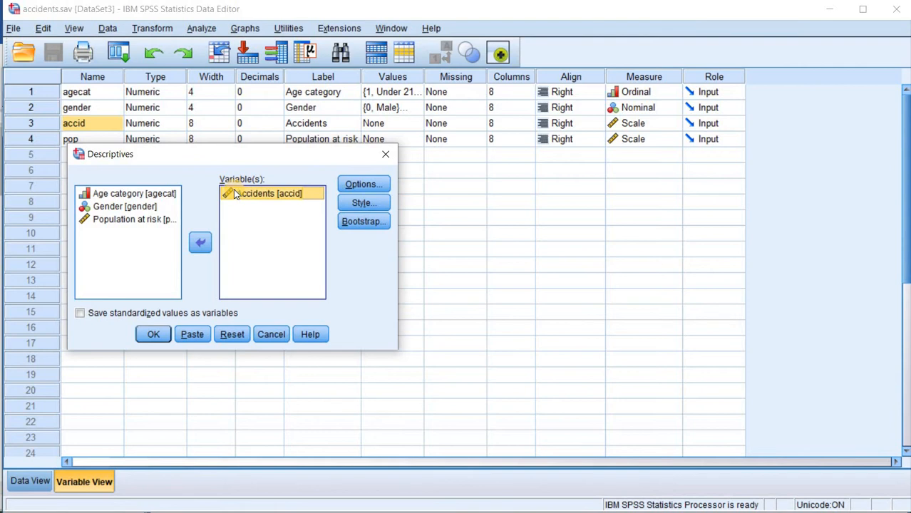
left_click(149, 219)
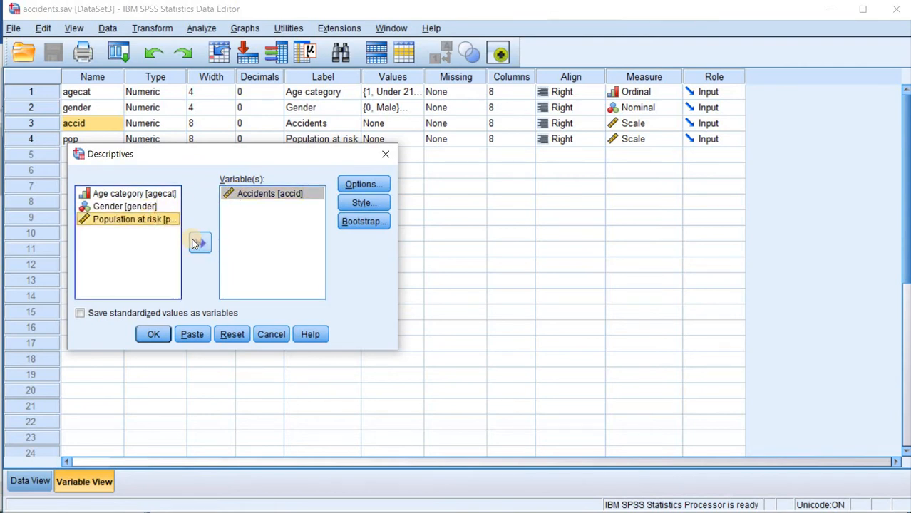
left_click(199, 243)
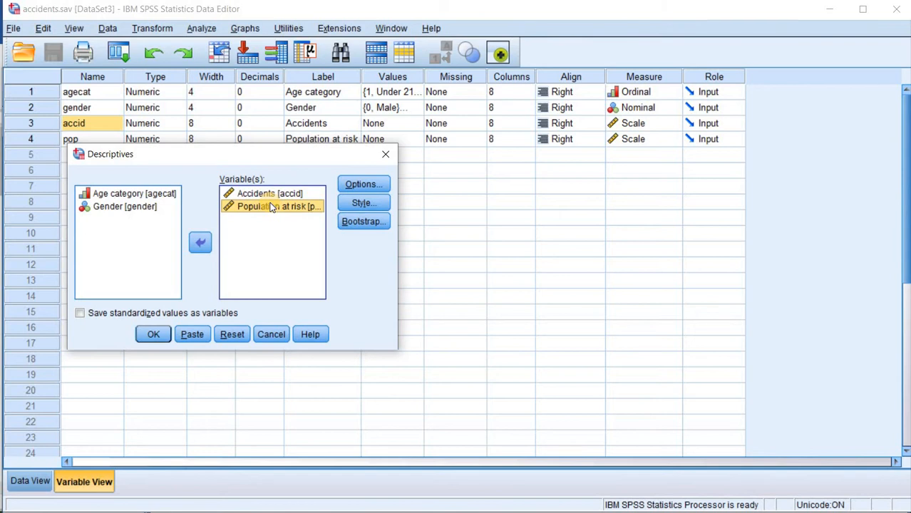
left_click(200, 243)
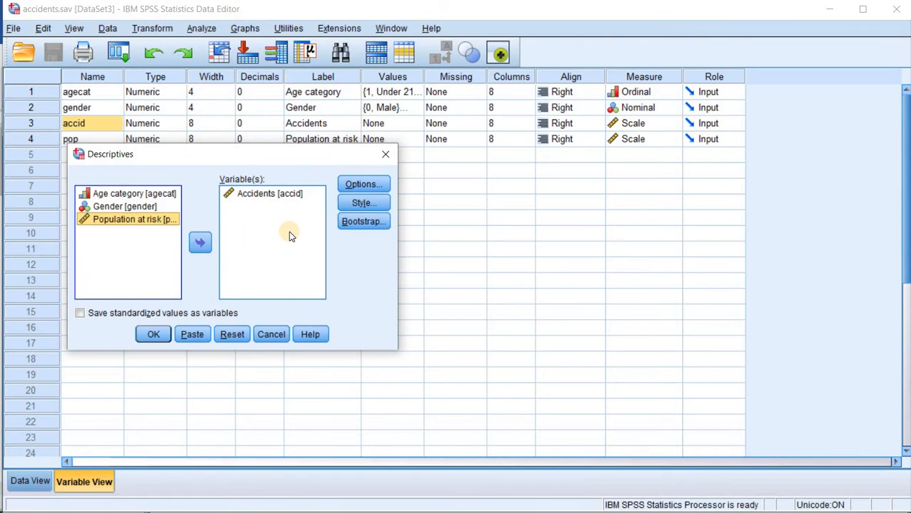
Include variance, range, S.E. mean, kurtosis and skewness in the Descriptives options for Accidents and run the analysis
left_click(270, 194)
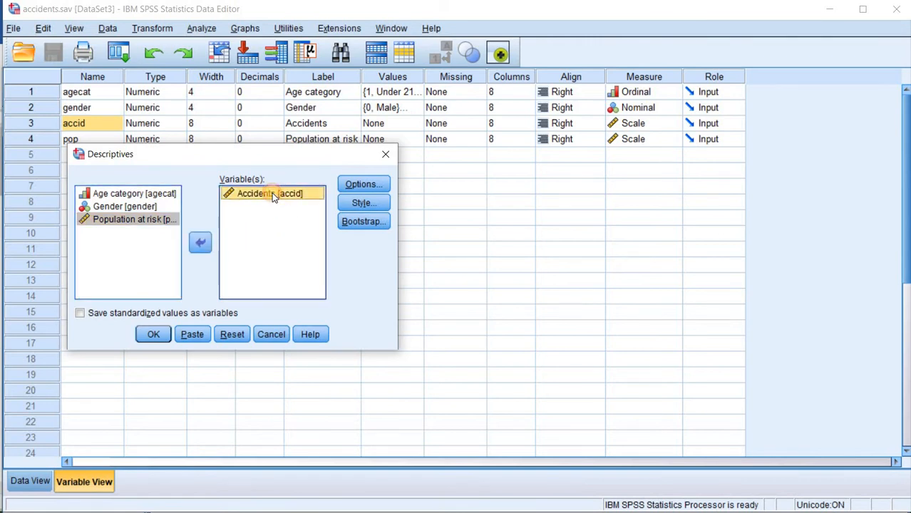
left_click(354, 186)
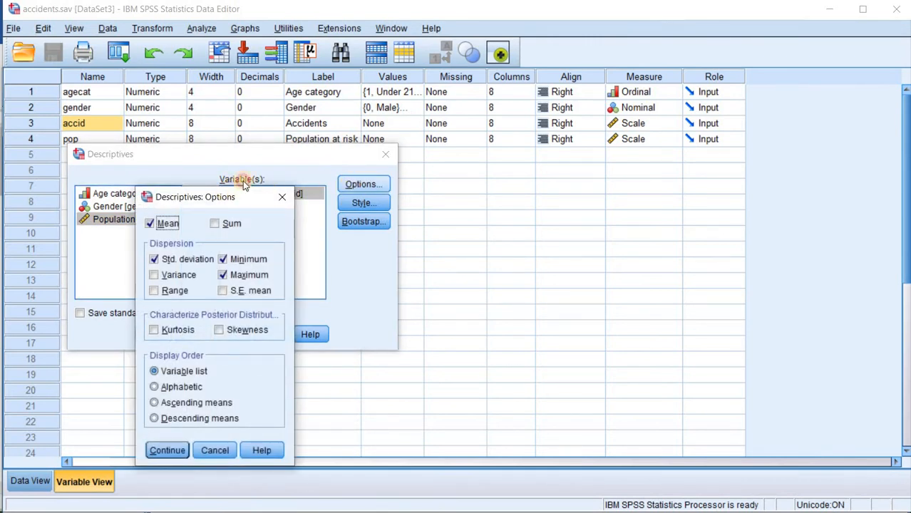
left_click_drag(244, 182, 510, 109)
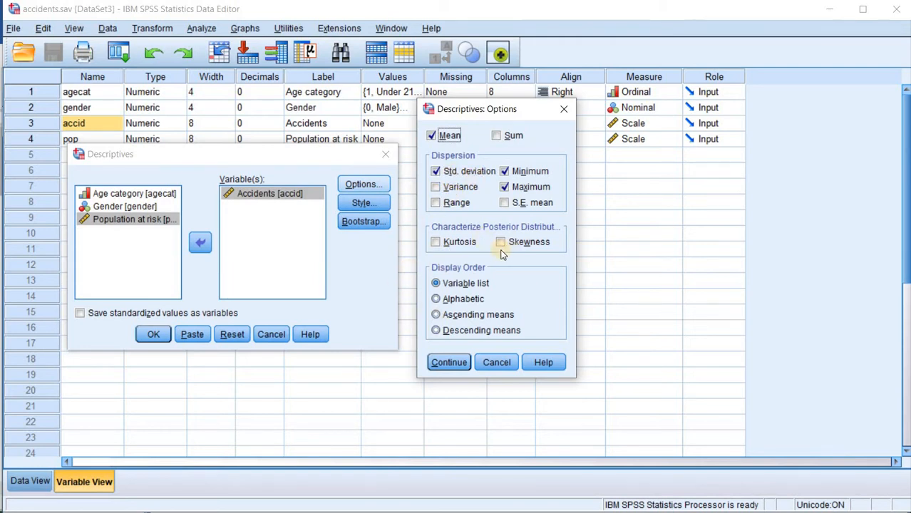
left_click(453, 192)
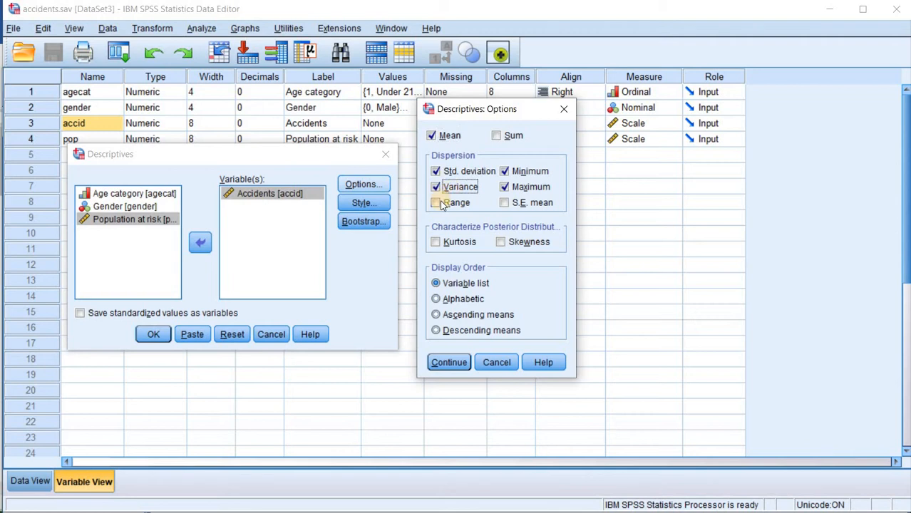
left_click(451, 204)
left_click(504, 206)
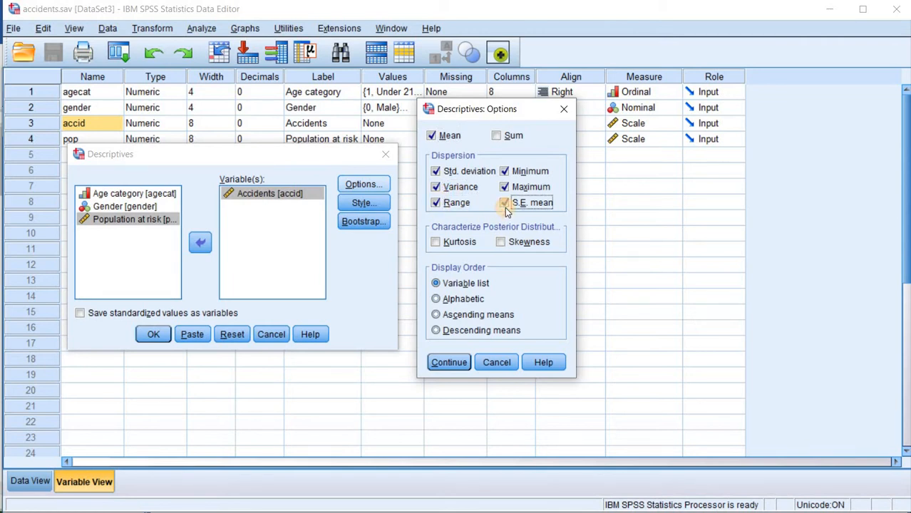
left_click(436, 242)
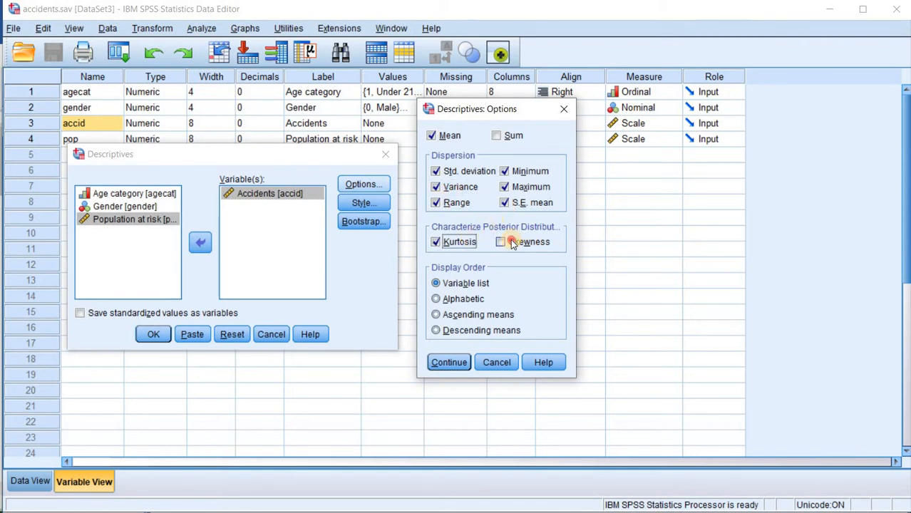
left_click(501, 243)
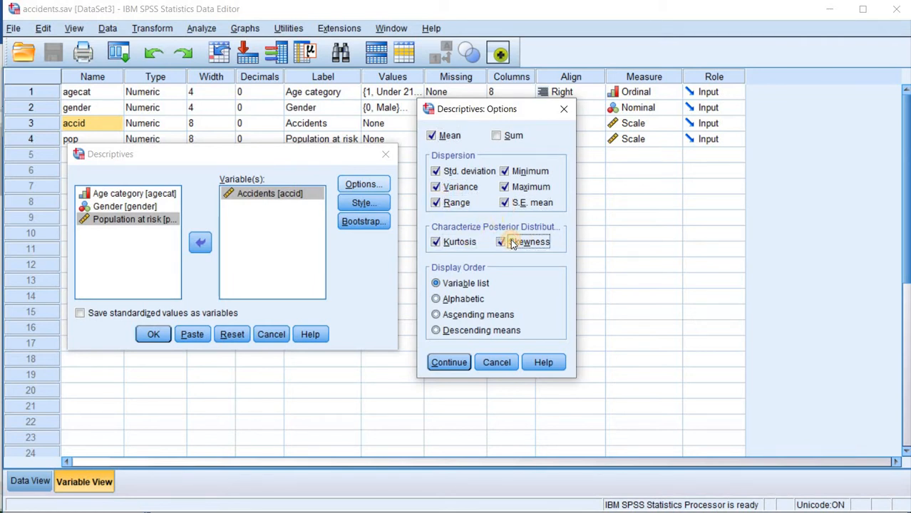
left_click(442, 357)
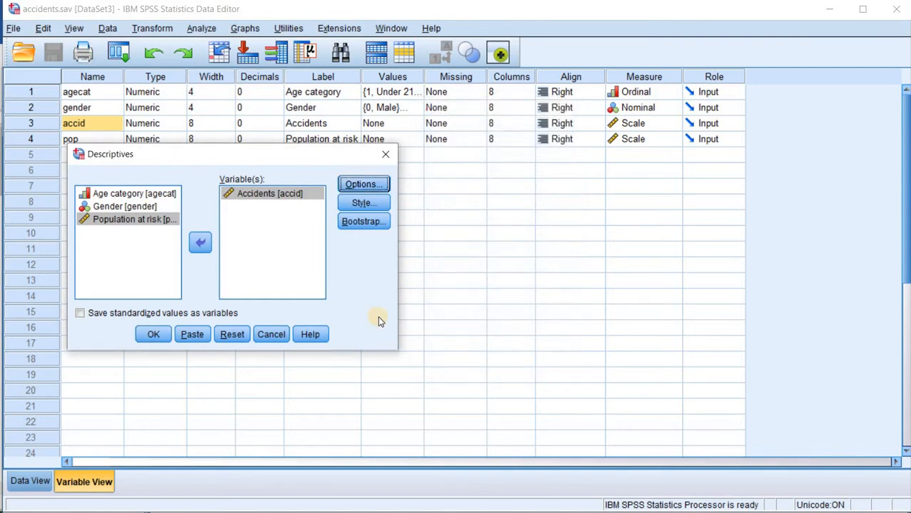
left_click(154, 334)
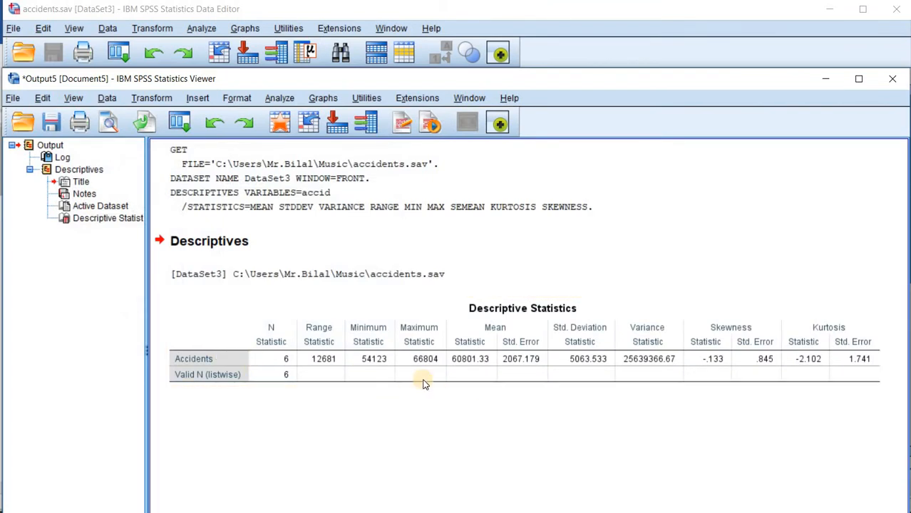
Pivot the Descriptive Statistics output table by moving Statistics from the column dimension to the row dimension after Variables
left_click_drag(670, 83, 665, 24)
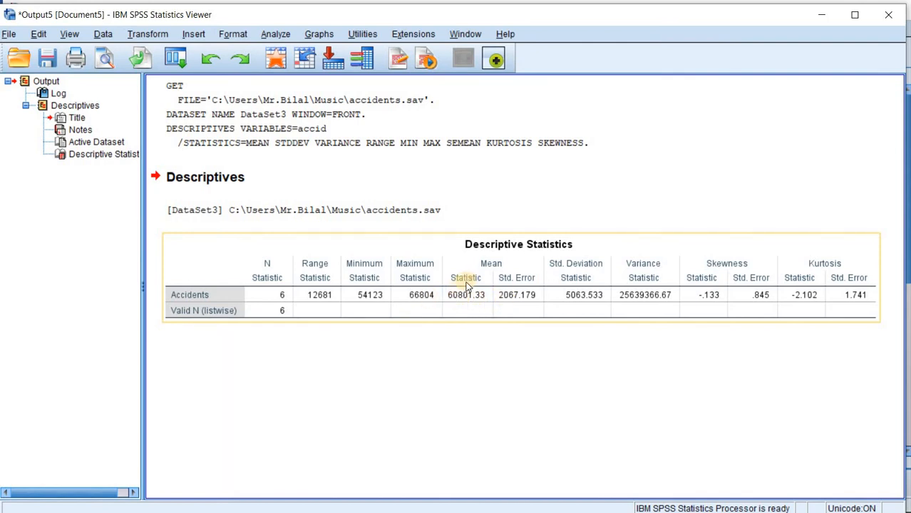
double_click(471, 278)
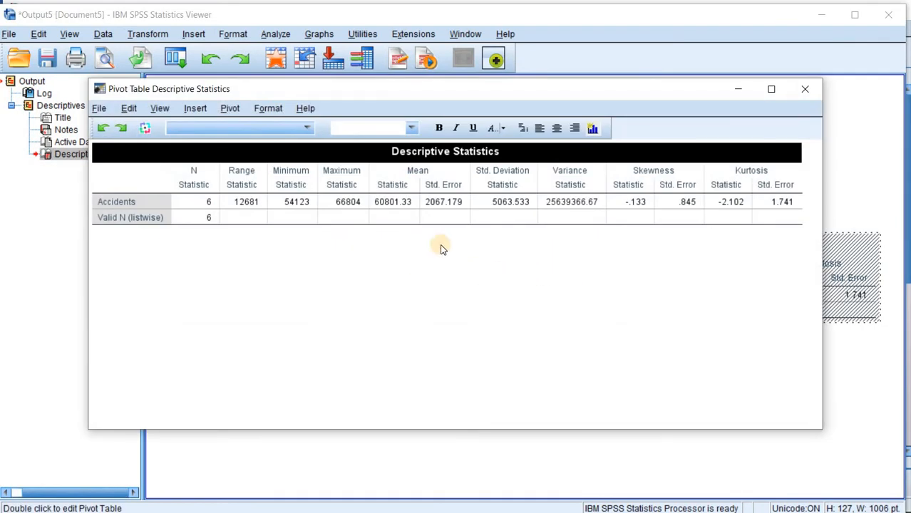
left_click(144, 129)
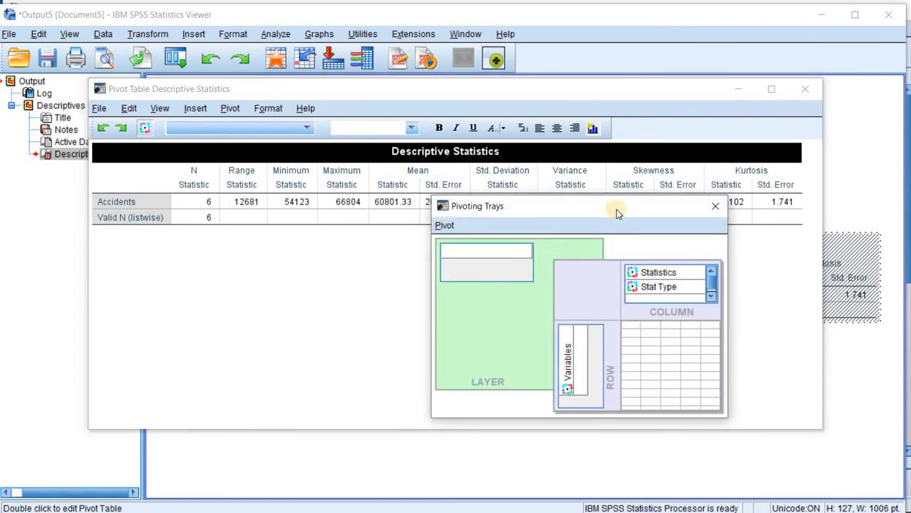
left_click_drag(615, 208, 437, 128)
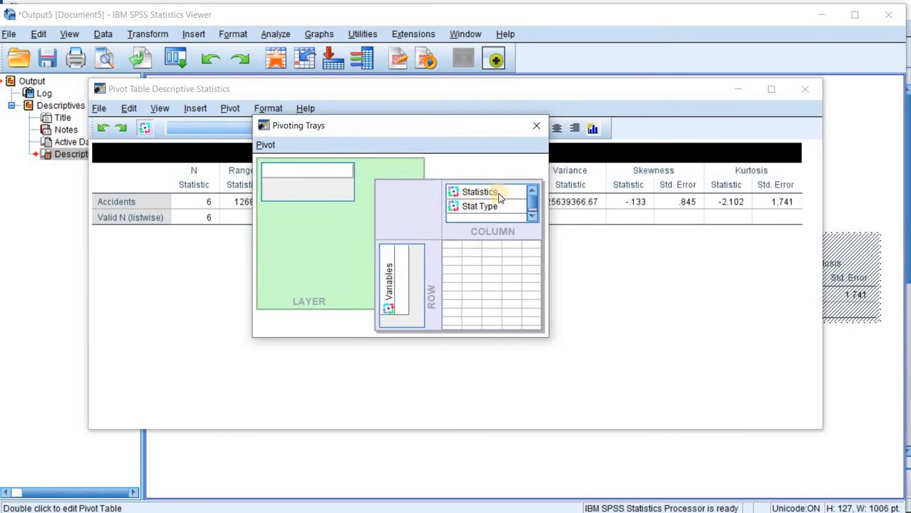
left_click(491, 196)
left_click_drag(491, 197, 403, 291)
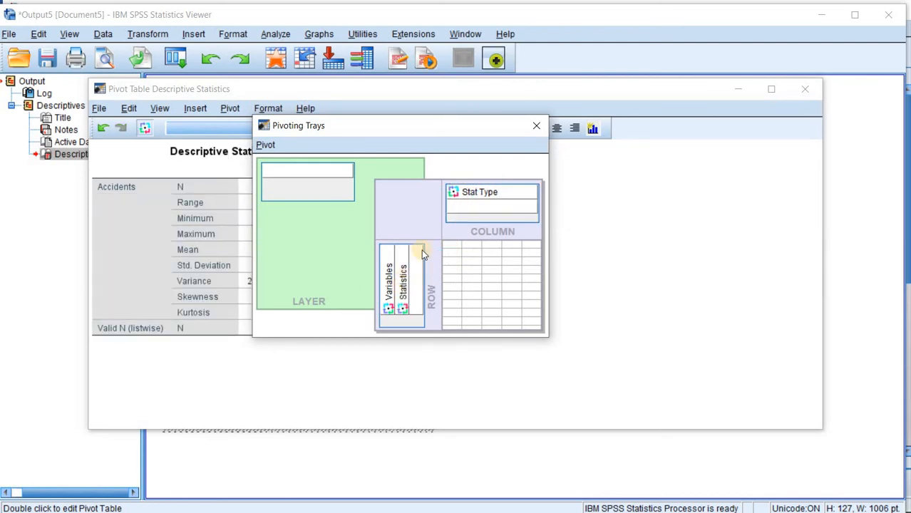
left_click_drag(446, 126, 586, 163)
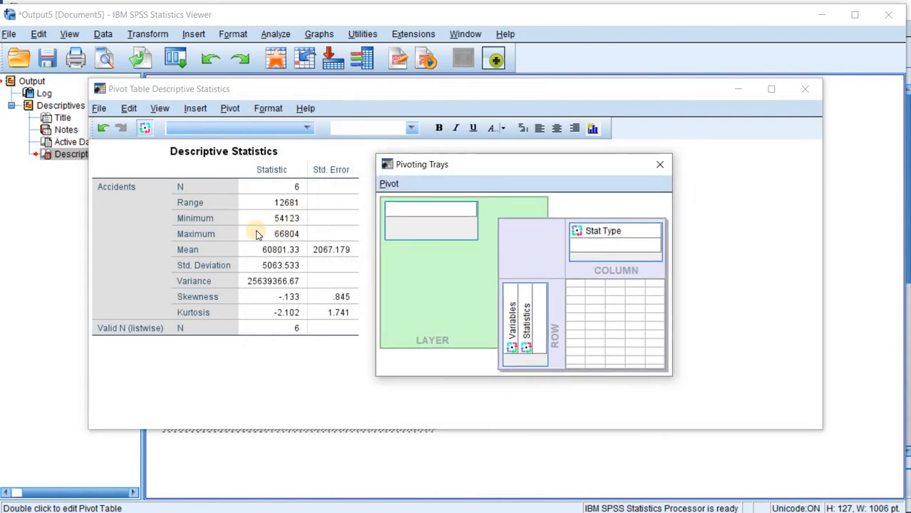
mouse_move(527, 331)
left_mouse_down()
mouse_move(608, 228)
mouse_move(617, 245)
mouse_move(546, 289)
mouse_move(525, 314)
left_mouse_up()
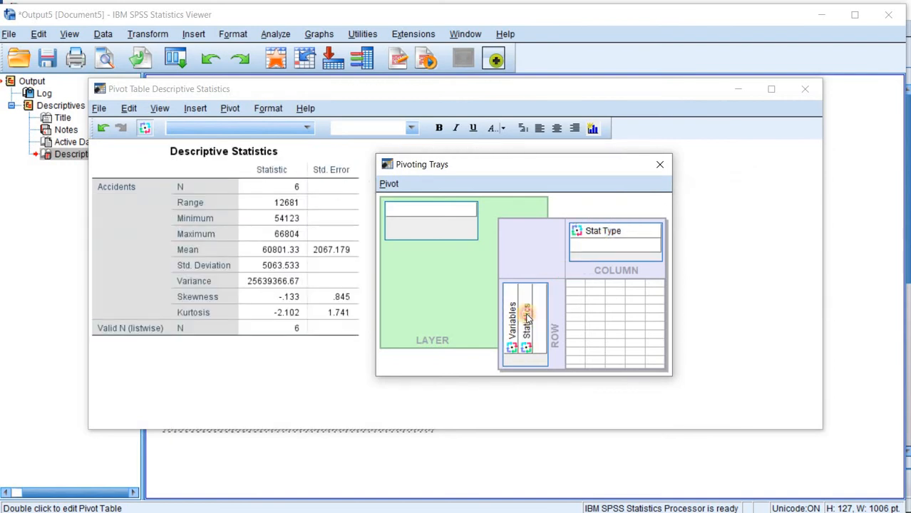
left_click(658, 165)
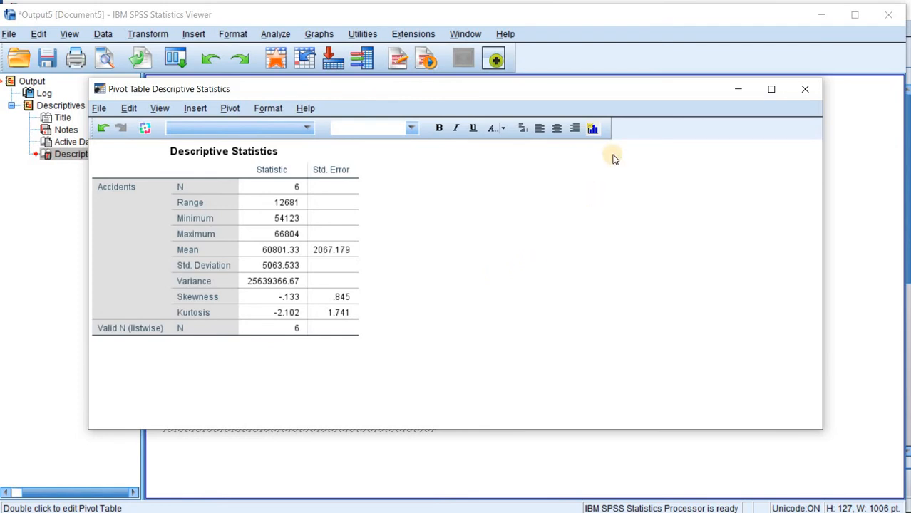
left_click(803, 88)
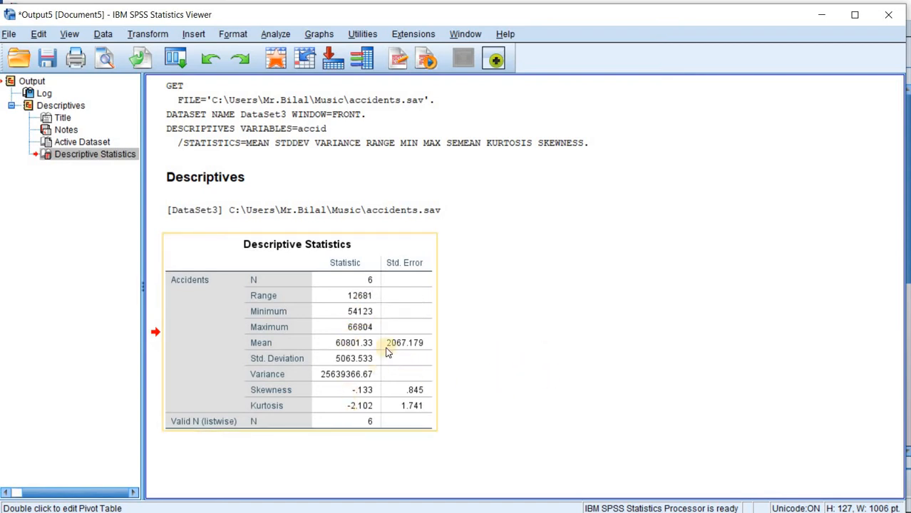
Copy the pivoted Descriptive Statistics table and paste it into the Word document below the highlighted Descriptives line
right_click(307, 287)
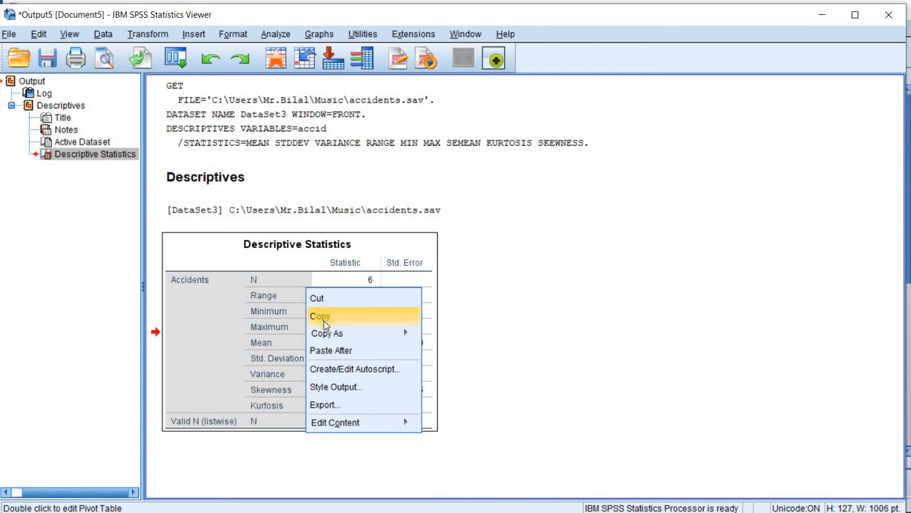
mouse_move(329, 335)
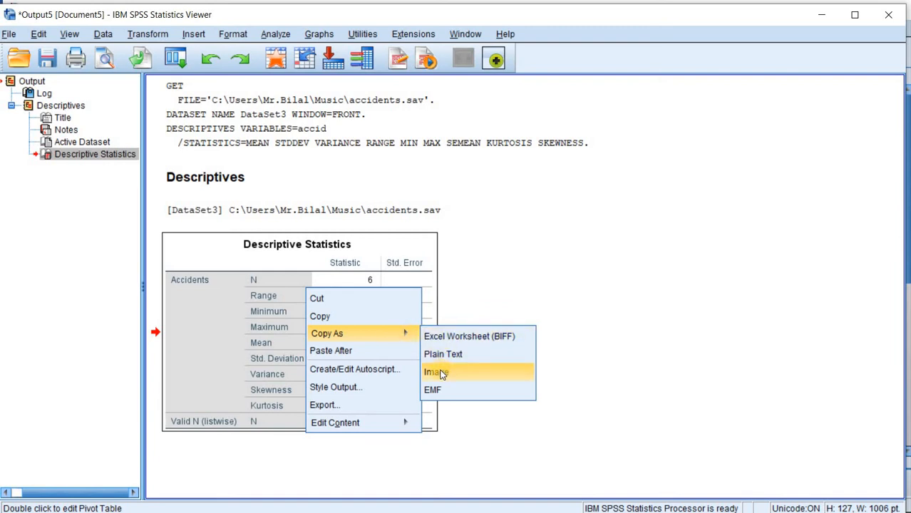
left_click(383, 320)
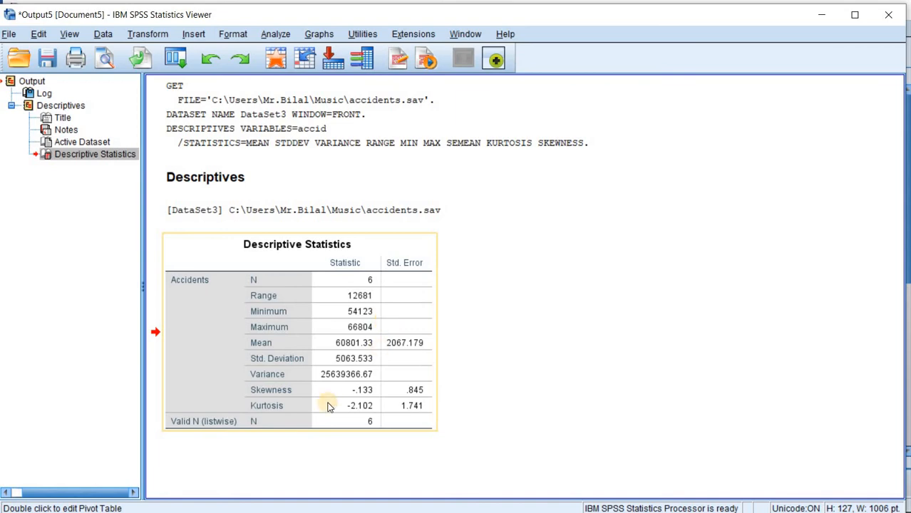
key("alt+Tab")
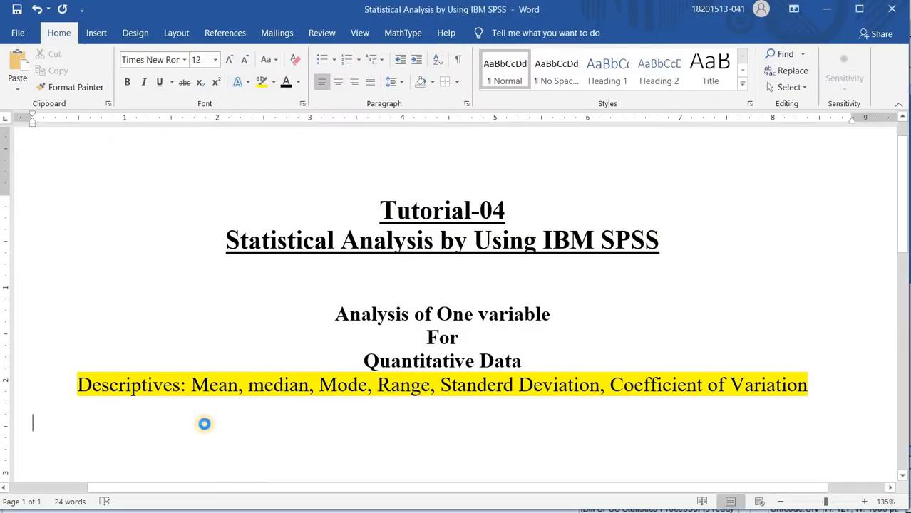
key("ctrl+v")
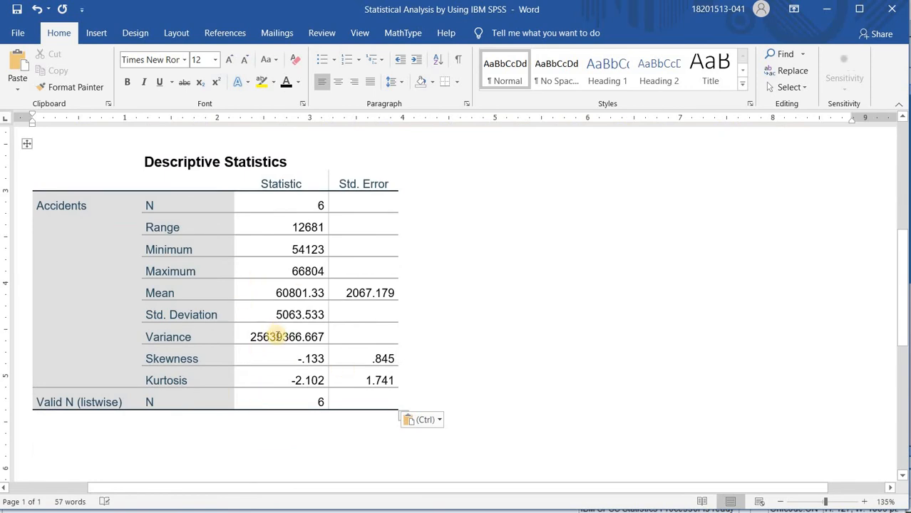
Select the whole pasted Descriptive Statistics table and AutoFit it to the window, leaving the cursor on the empty line below it
left_click(431, 318)
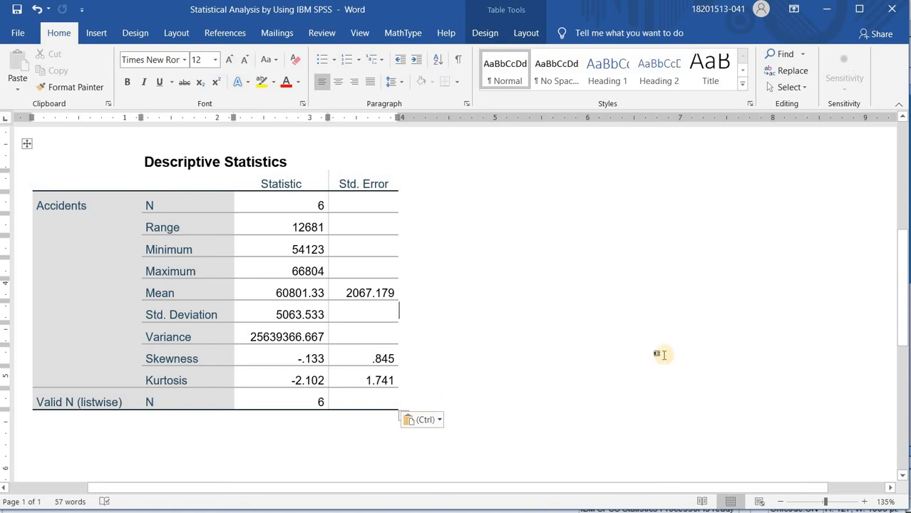
left_click(26, 146)
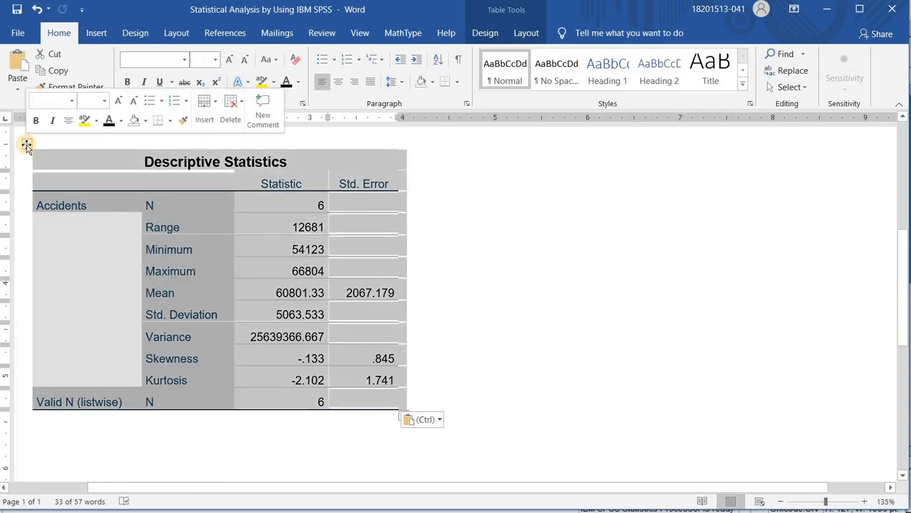
left_click(526, 34)
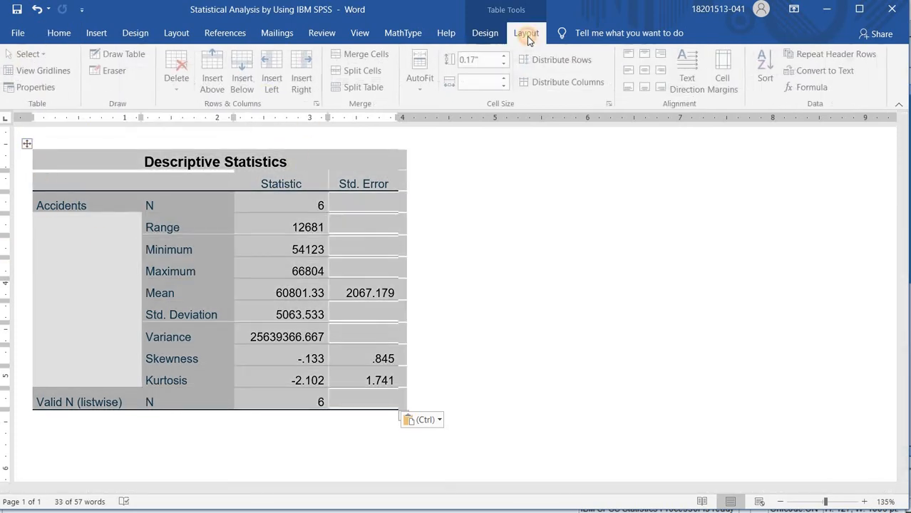
left_click(429, 75)
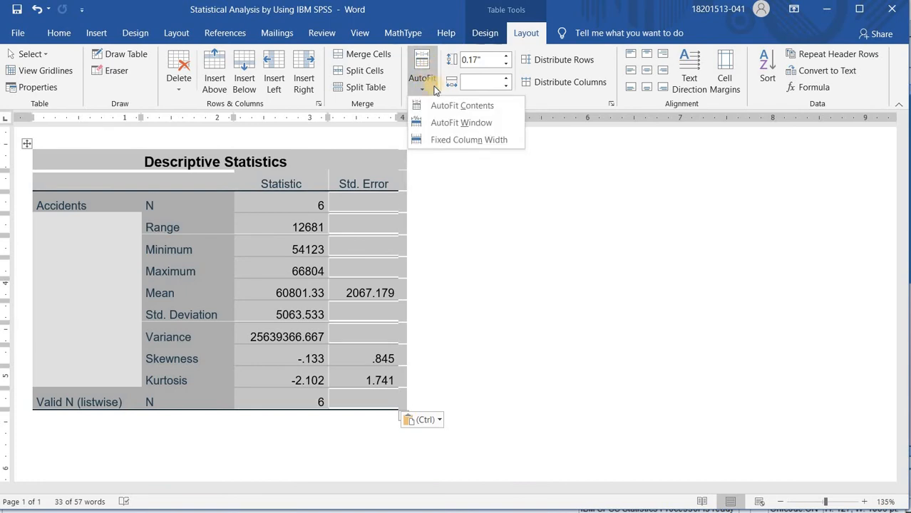
left_click(444, 123)
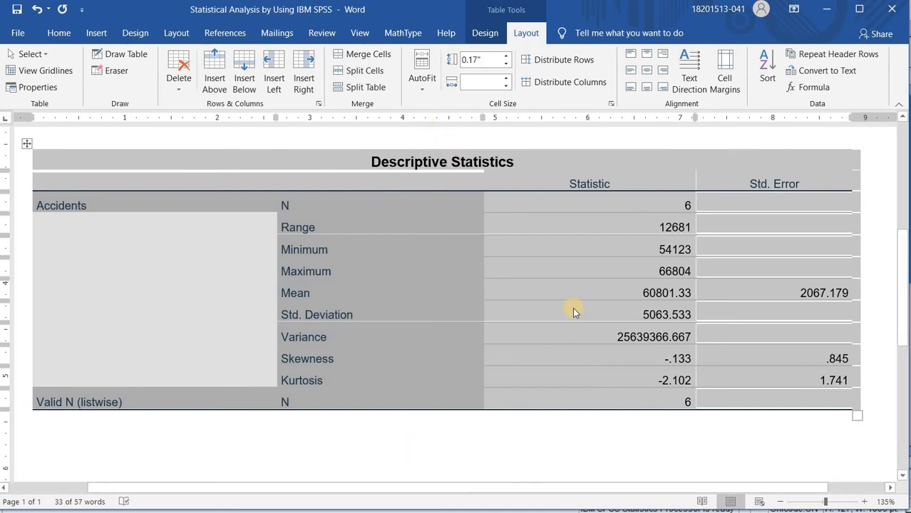
left_click(404, 420)
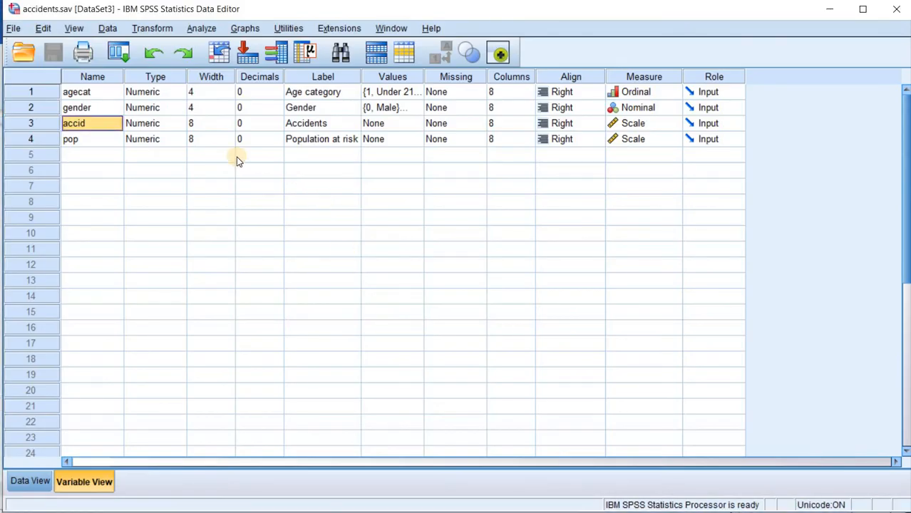
In the SPSS Data Editor, add Population at risk alongside Accidents in a Descriptives analysis and run it with the existing statistics options
left_click(200, 28)
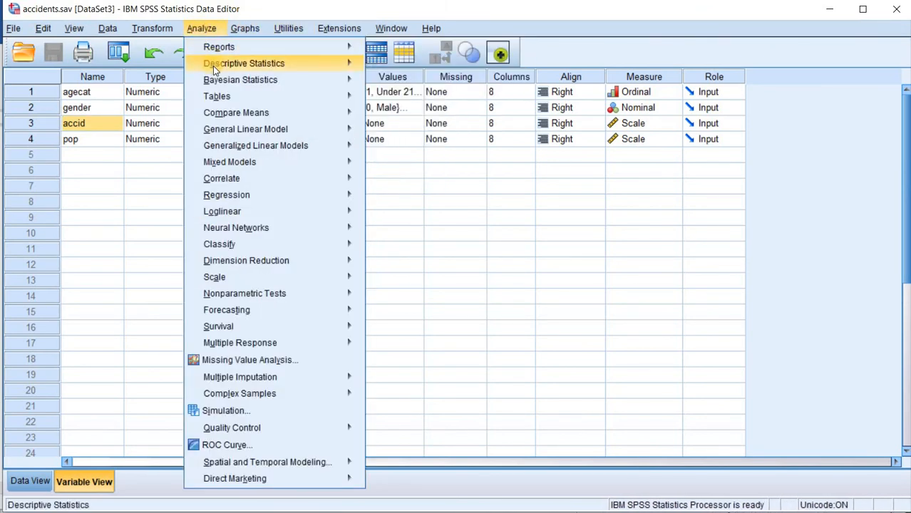
mouse_move(316, 63)
left_click(394, 84)
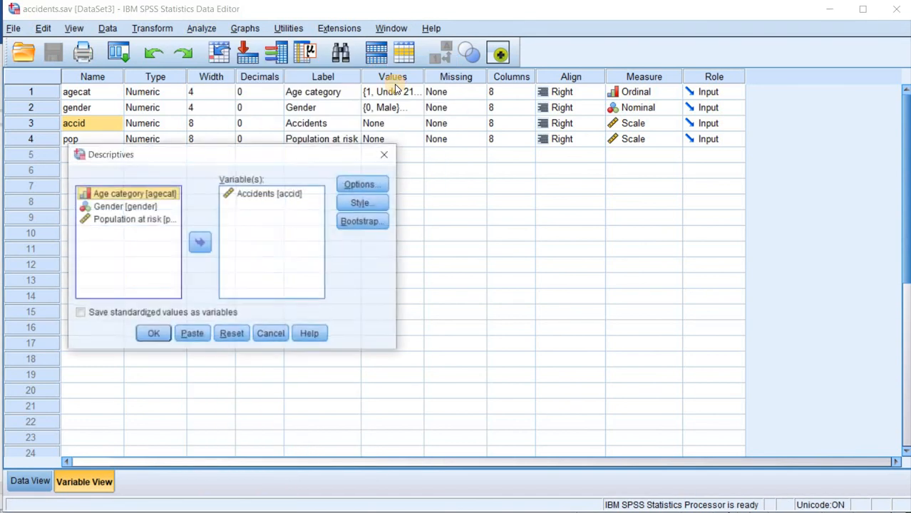
left_click(150, 220)
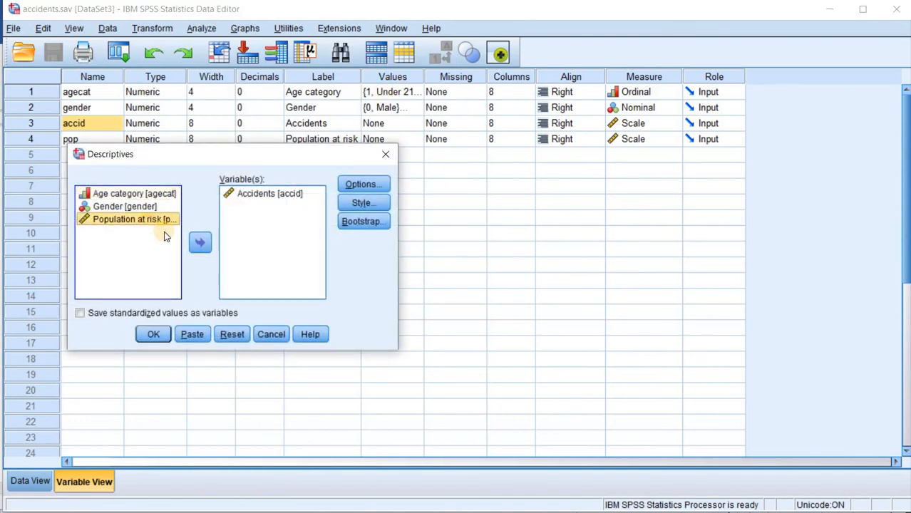
left_click(198, 243)
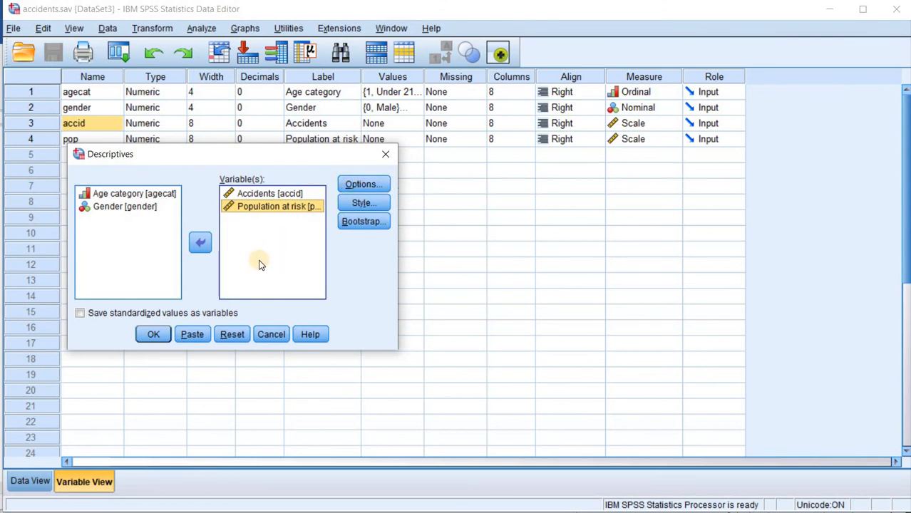
left_click(358, 184)
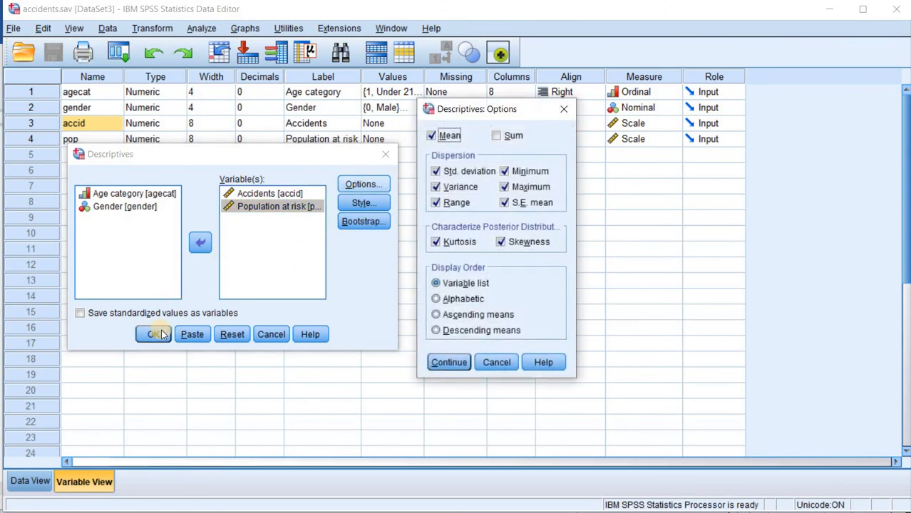
left_click(447, 360)
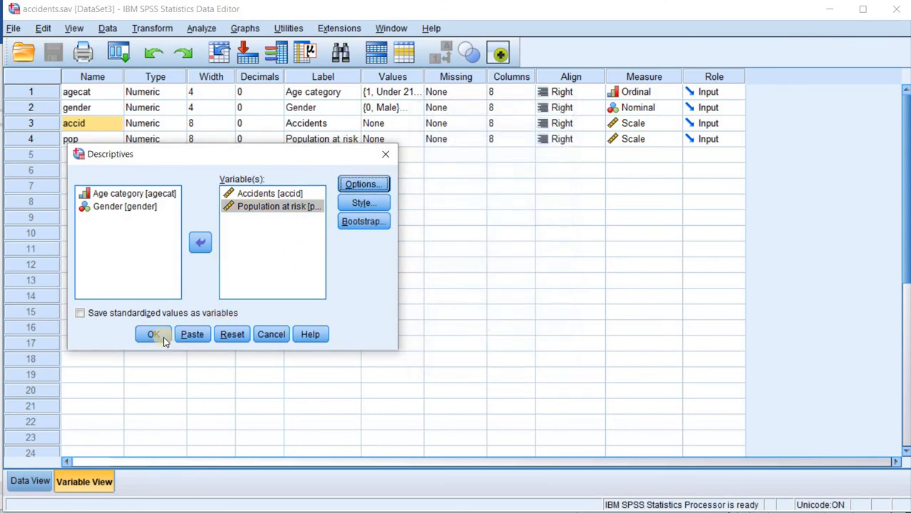
left_click(154, 334)
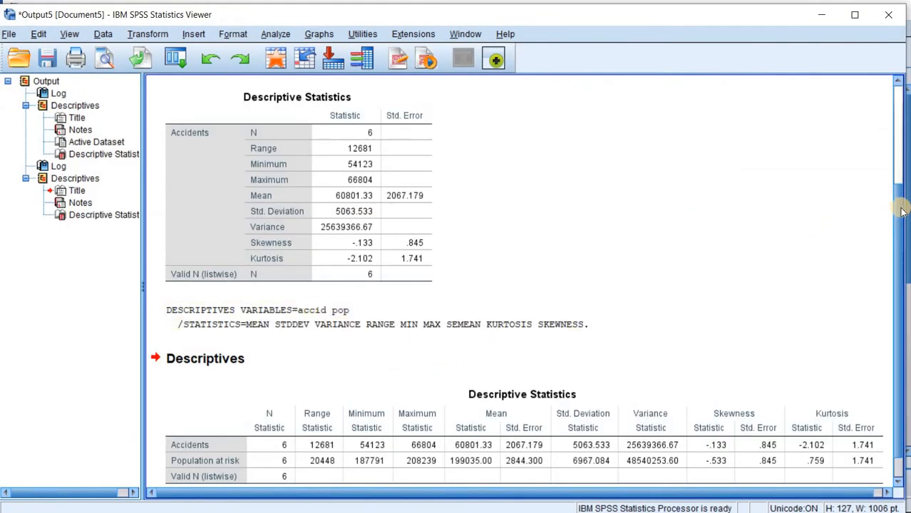
Copy the new two-variable Descriptive Statistics table and paste it into the Word document below the Accidents table
scroll(898, 217, "down", 1)
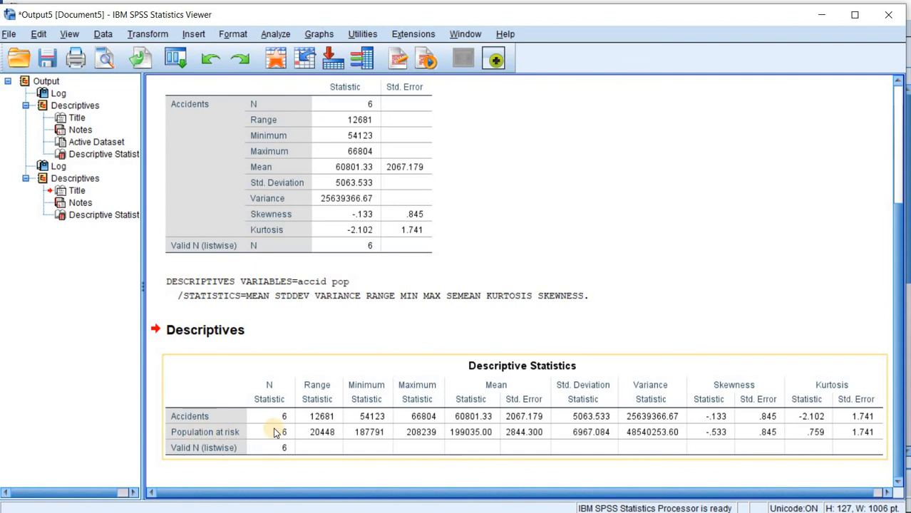
right_click(373, 409)
left_click(387, 438)
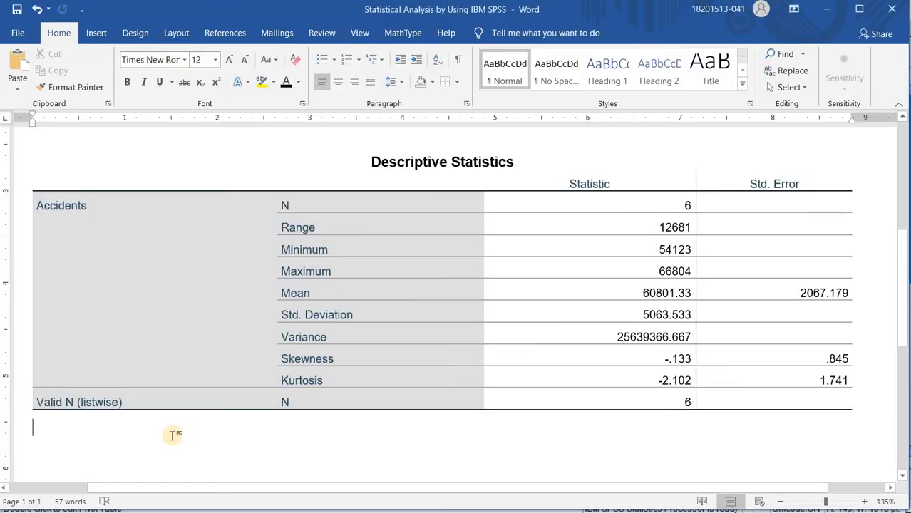
key("ctrl+v")
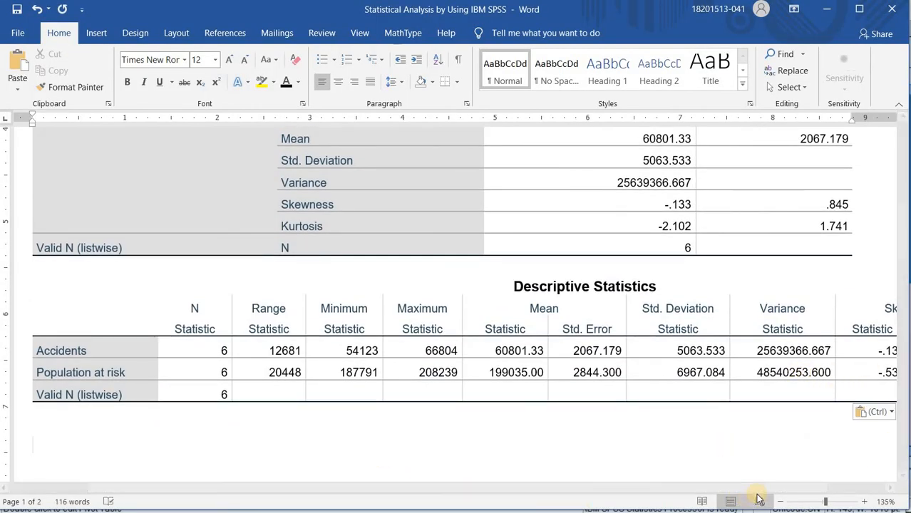
AutoFit the newly pasted Accidents and Population at risk table to the window so its columns stay within the page
left_click_drag(783, 489, 883, 471)
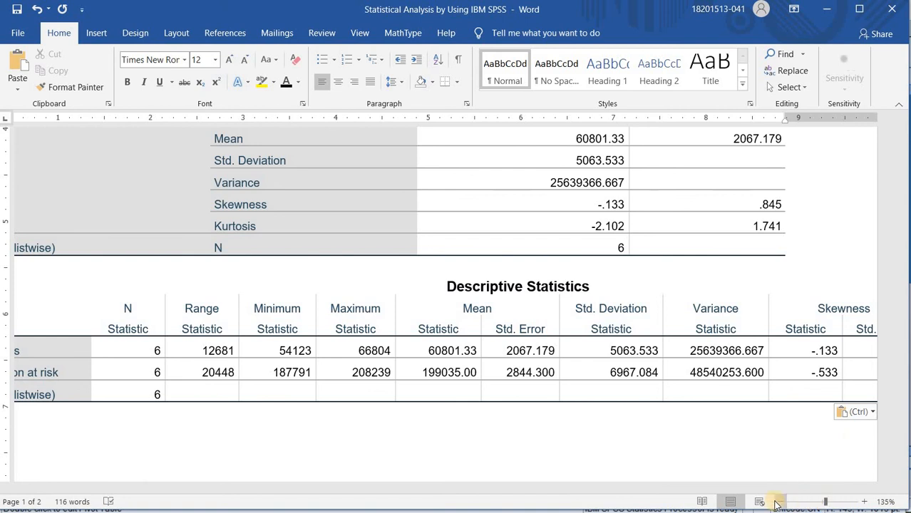
left_click_drag(748, 489, 610, 489)
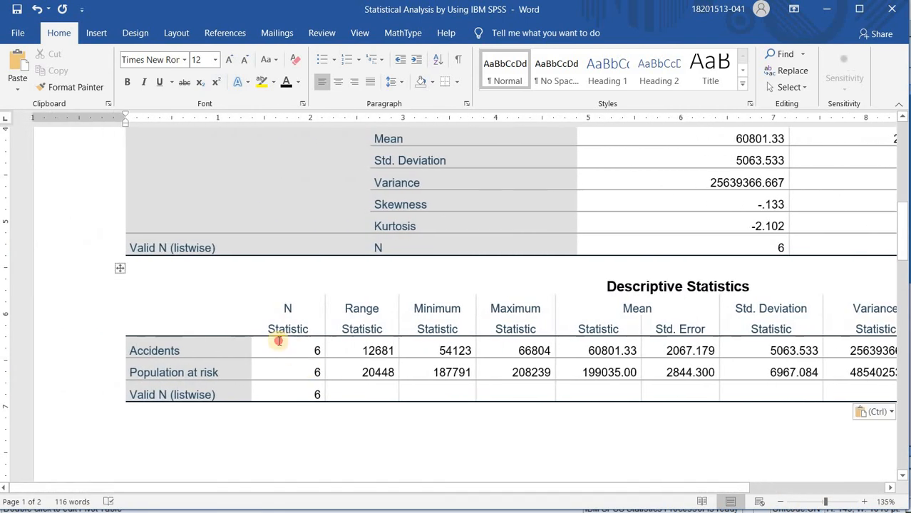
left_click(280, 346)
left_click(119, 269)
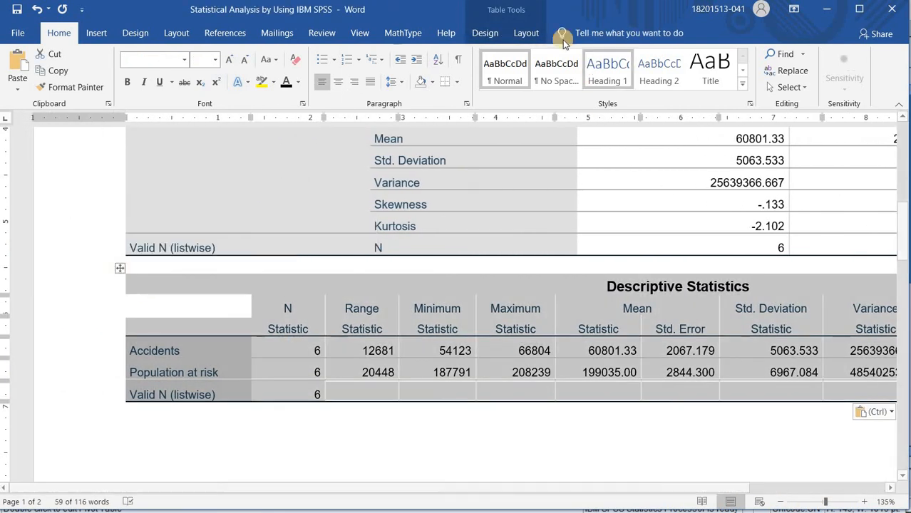
left_click(526, 32)
left_click(422, 75)
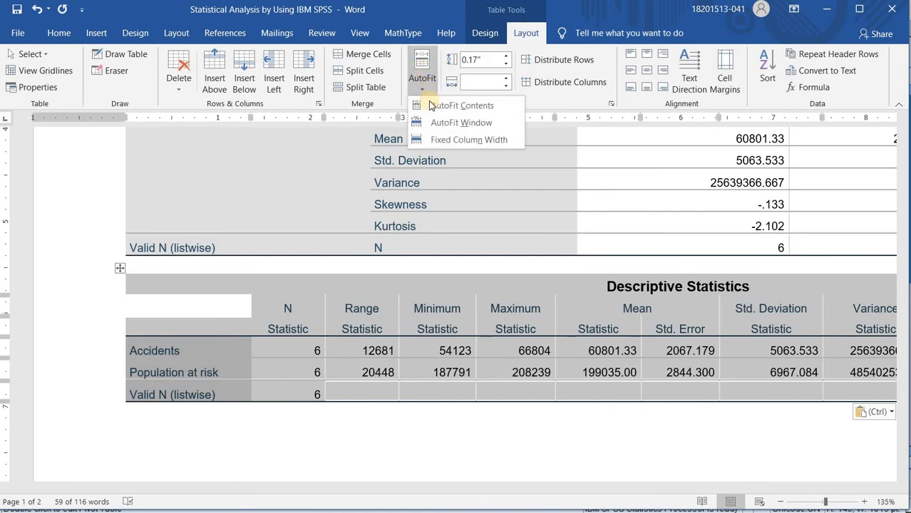
left_click(432, 121)
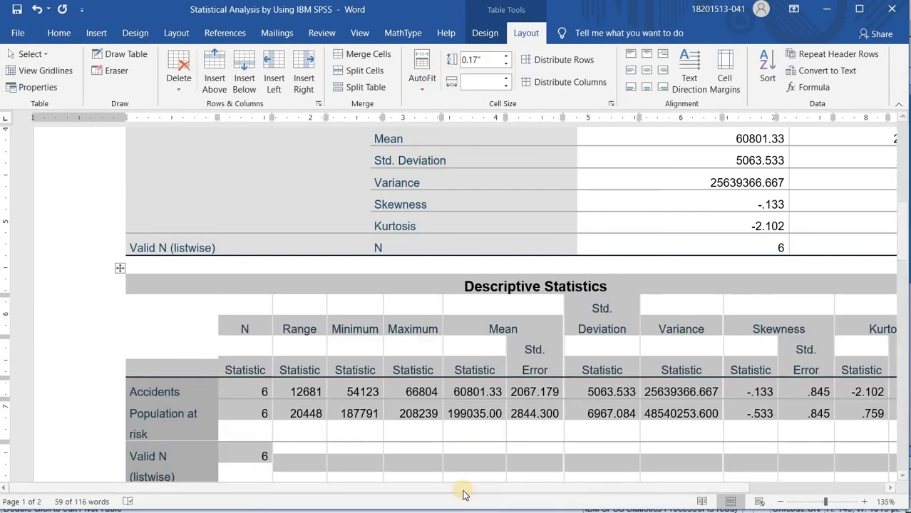
left_click(494, 424)
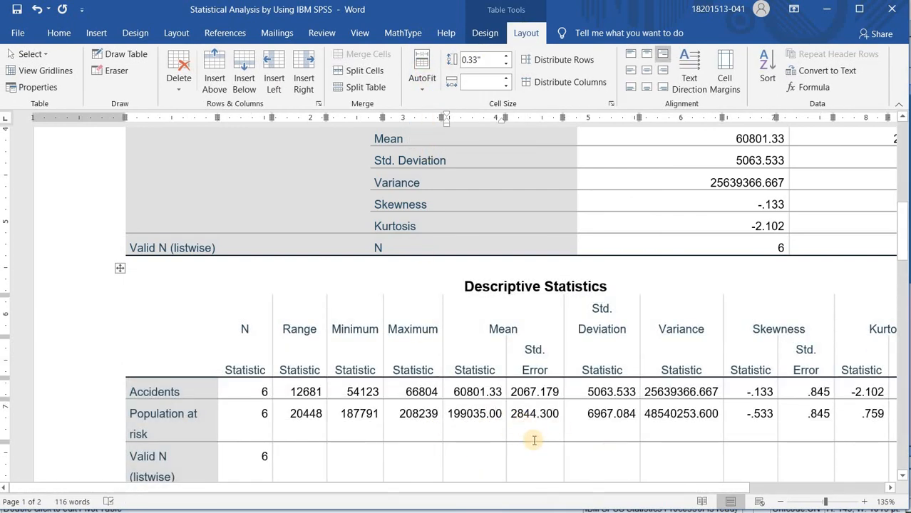
Review the fitted two-variable table across its full width and down to its last row, including the Skewness and Kurtosis columns
left_click_drag(560, 492, 704, 493)
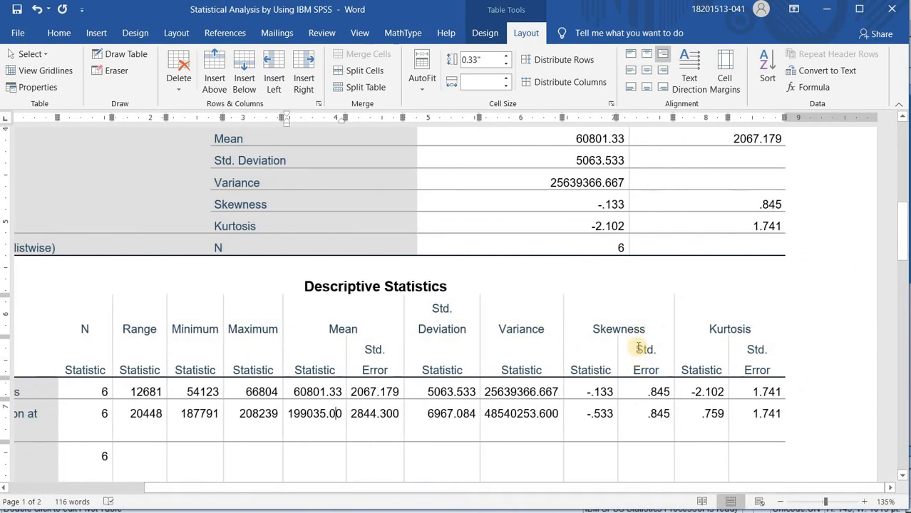
left_click_drag(644, 349, 643, 432)
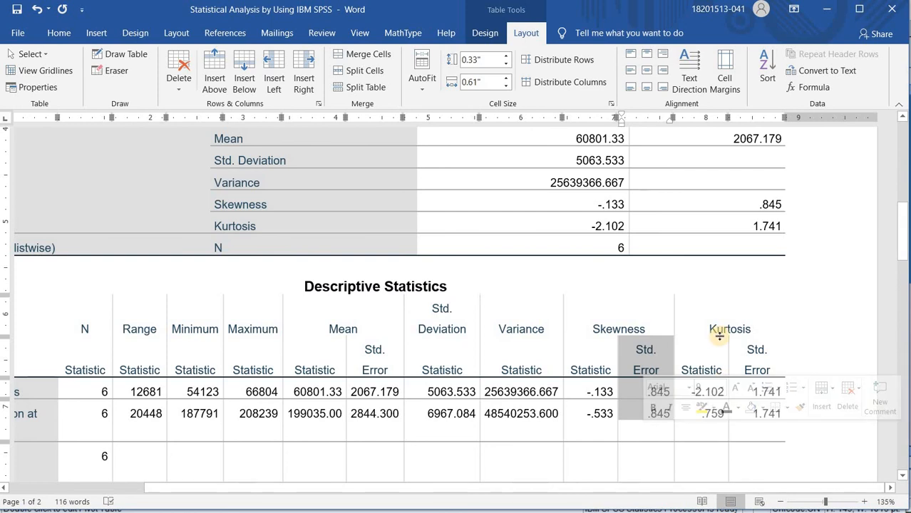
left_click(705, 439)
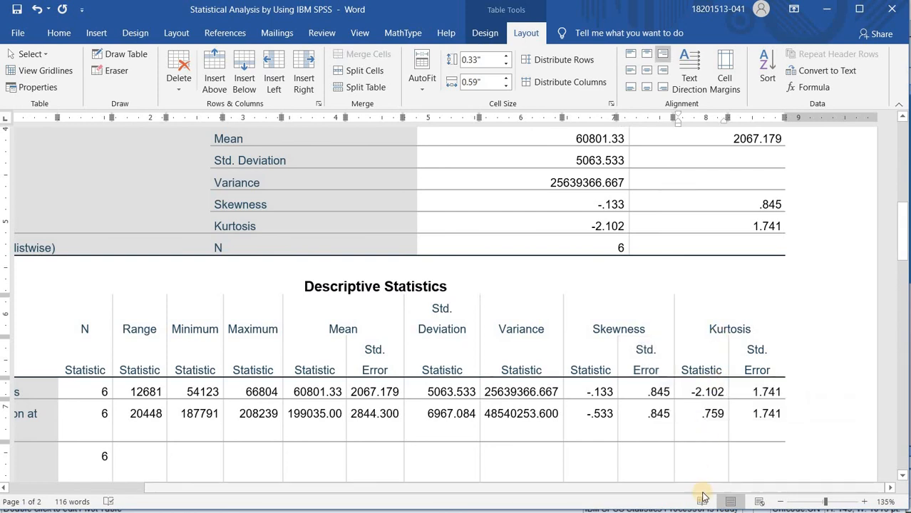
left_click_drag(701, 490, 574, 492)
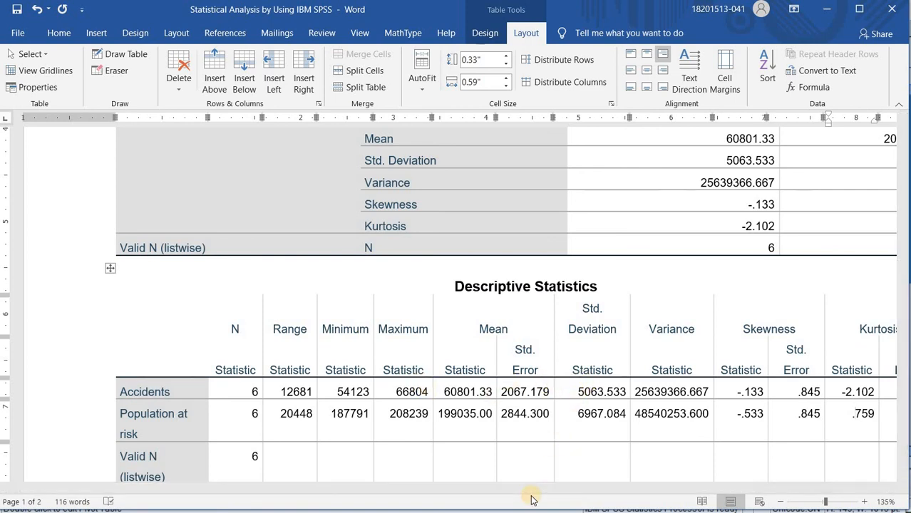
left_click_drag(531, 491, 610, 491)
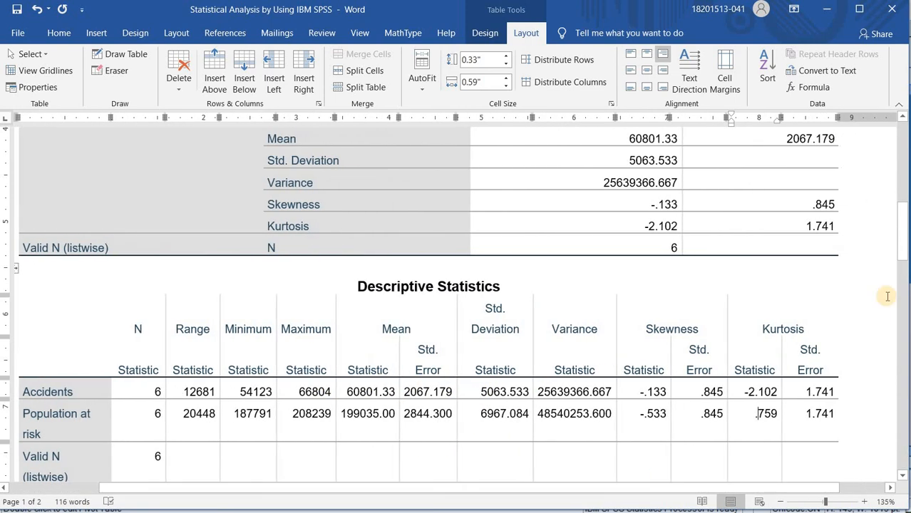
left_click_drag(907, 245, 906, 274)
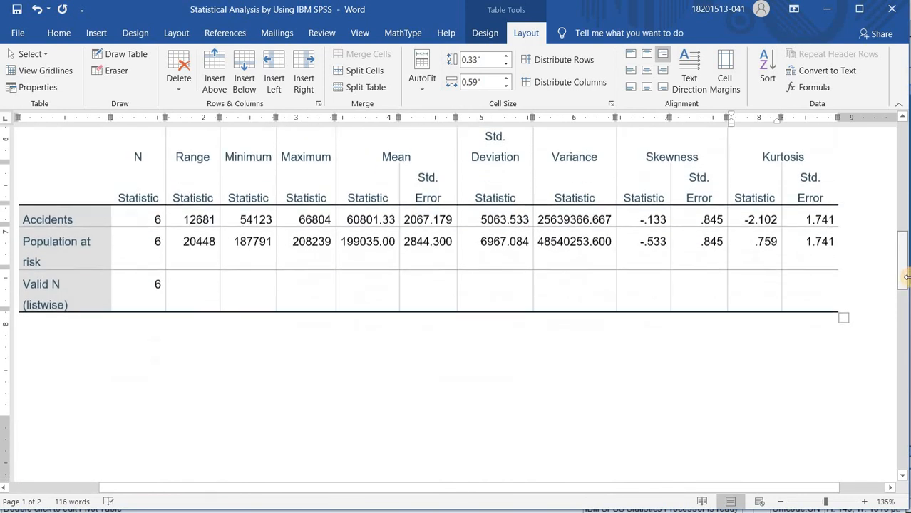
left_click(788, 348)
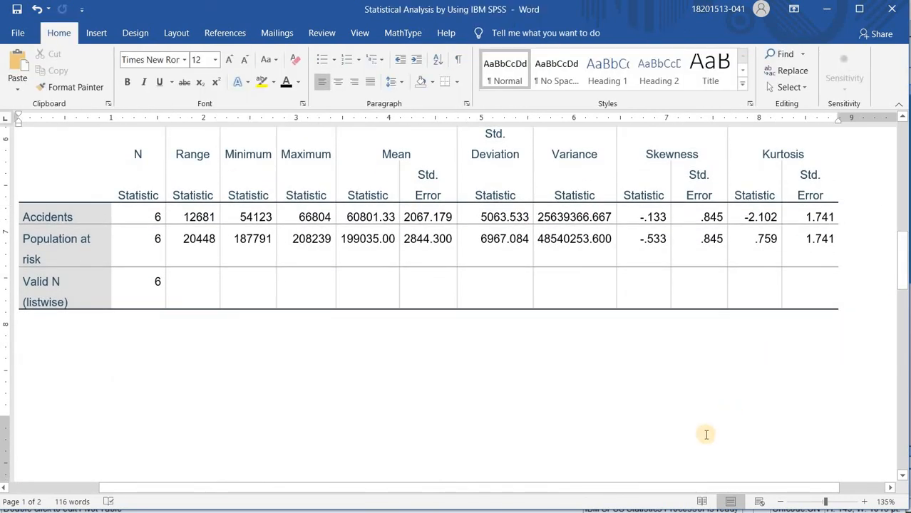